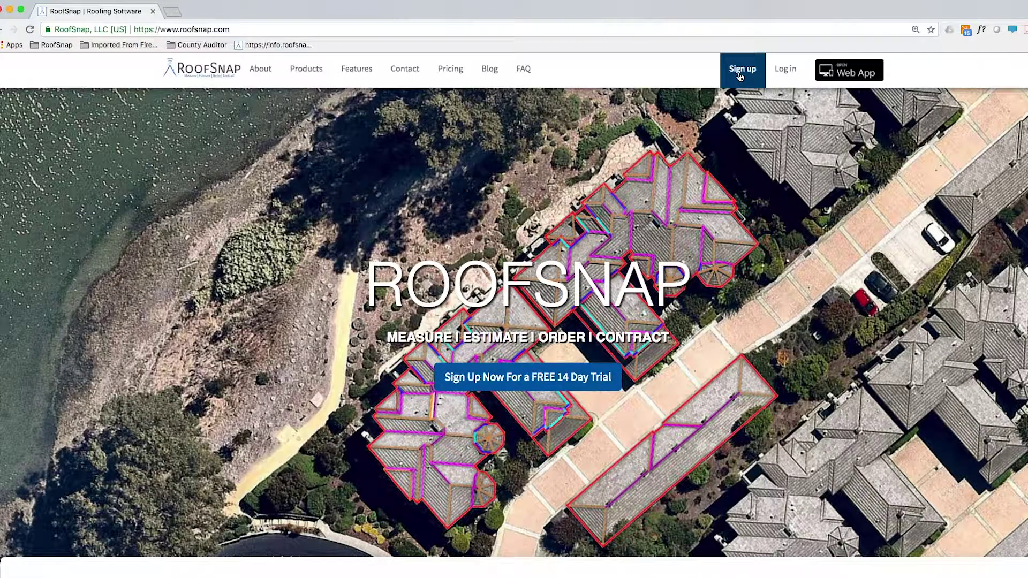
Step: Go to the free trial sign-up form from the RoofSnap website's Sign up link
click(739, 75)
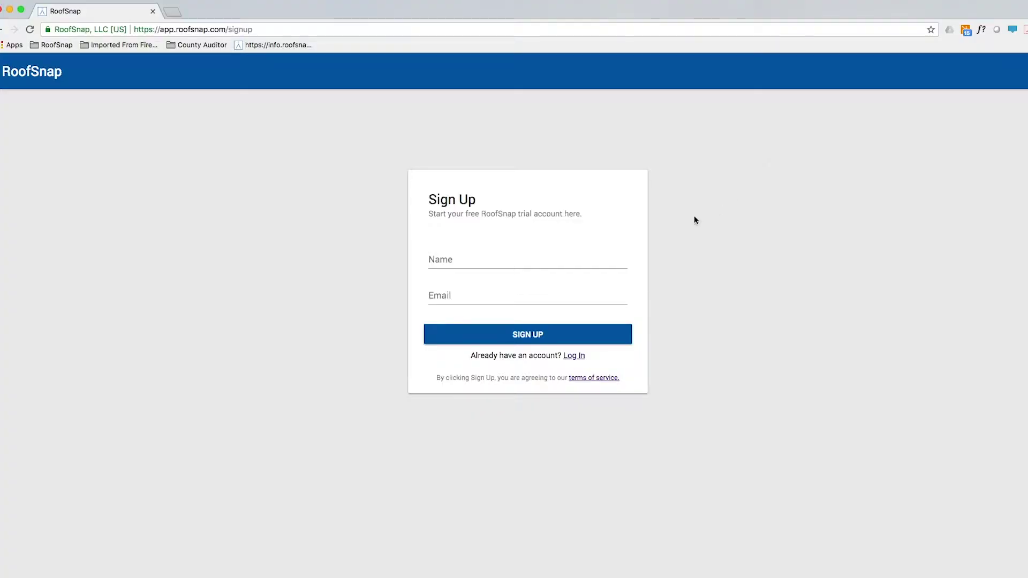
Step: Enter the account holder's name, then move on to the e-mail field of the trial form
click(561, 259)
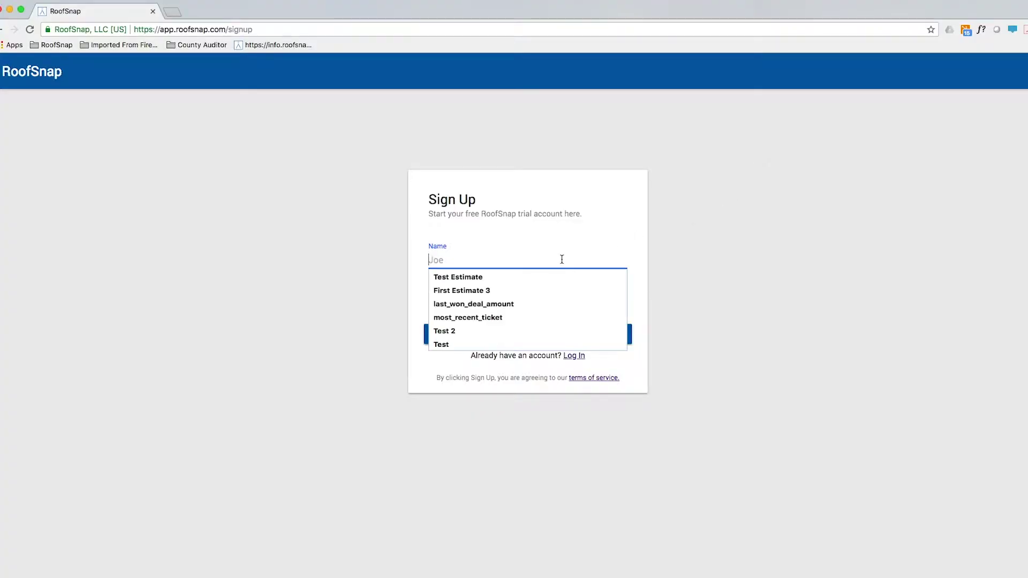
text(Jason)
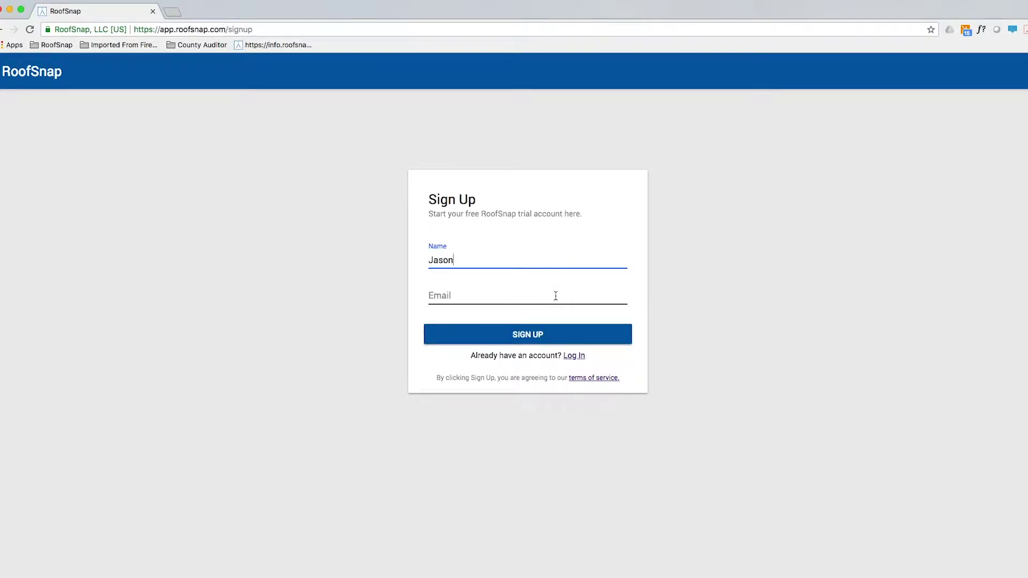
click(555, 295)
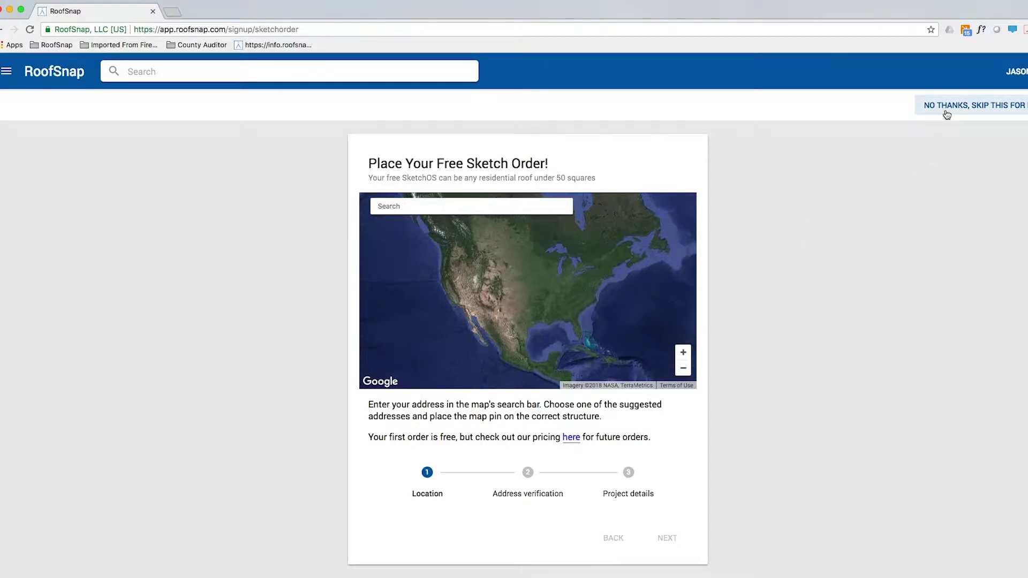
Step: Skip the free sketch order, confirm the skip, and launch the web app
click(992, 114)
click(617, 358)
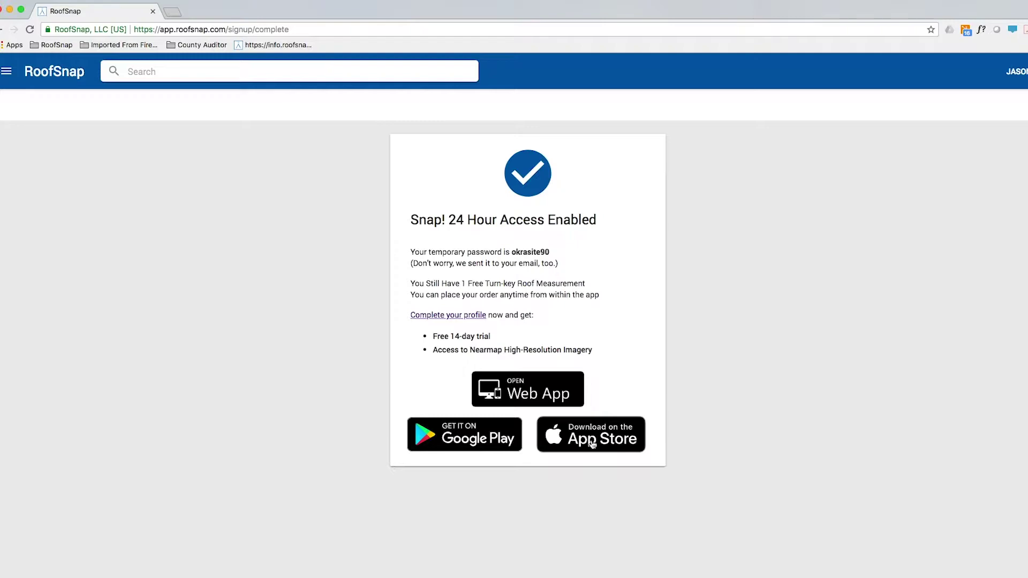
click(545, 390)
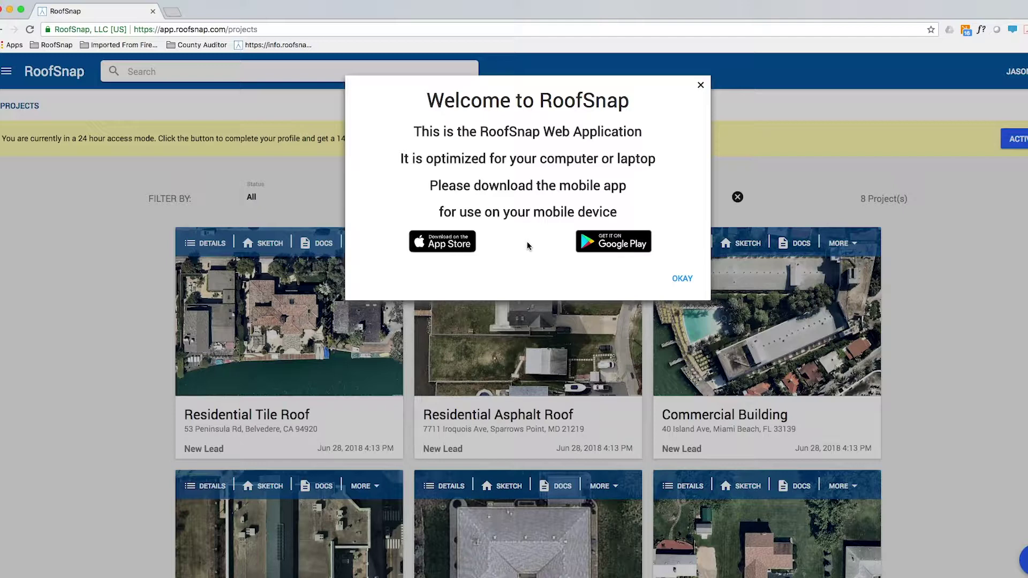
Step: Dismiss the Welcome dialog and bring up the main navigation menu
click(683, 279)
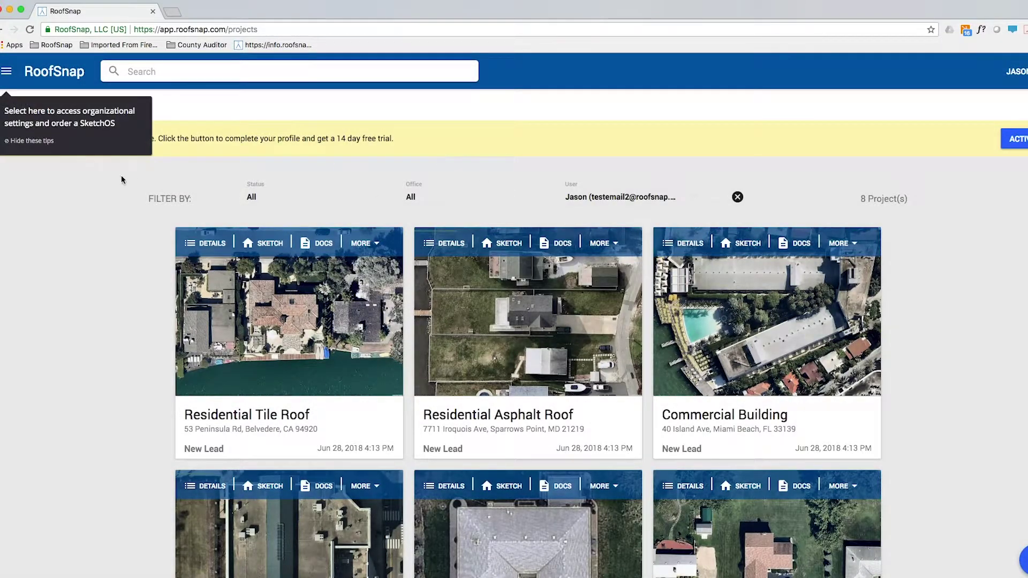
click(7, 75)
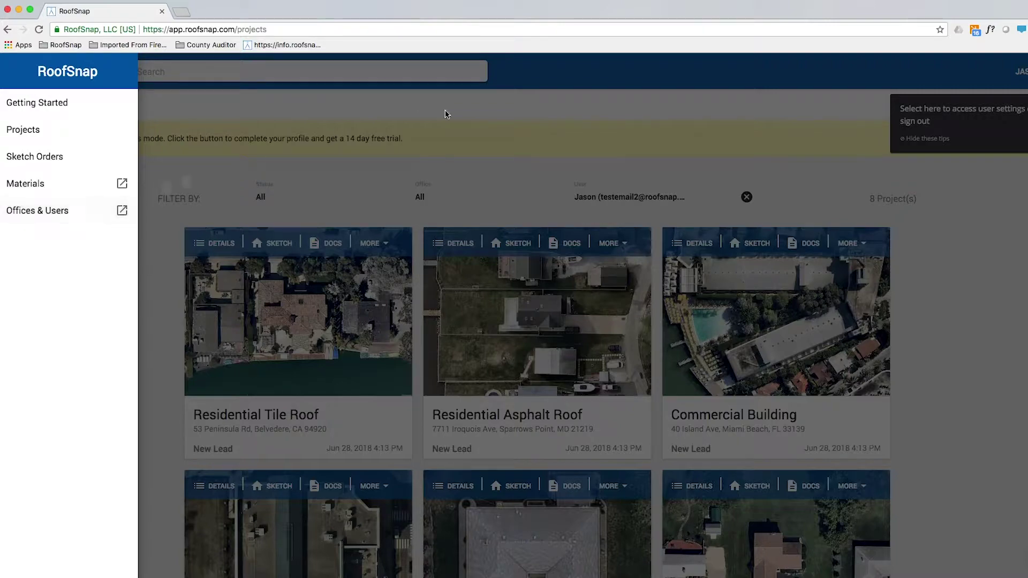
Step: Close the navigation drawer and the user account menu, then the Getting Started panel
click(549, 113)
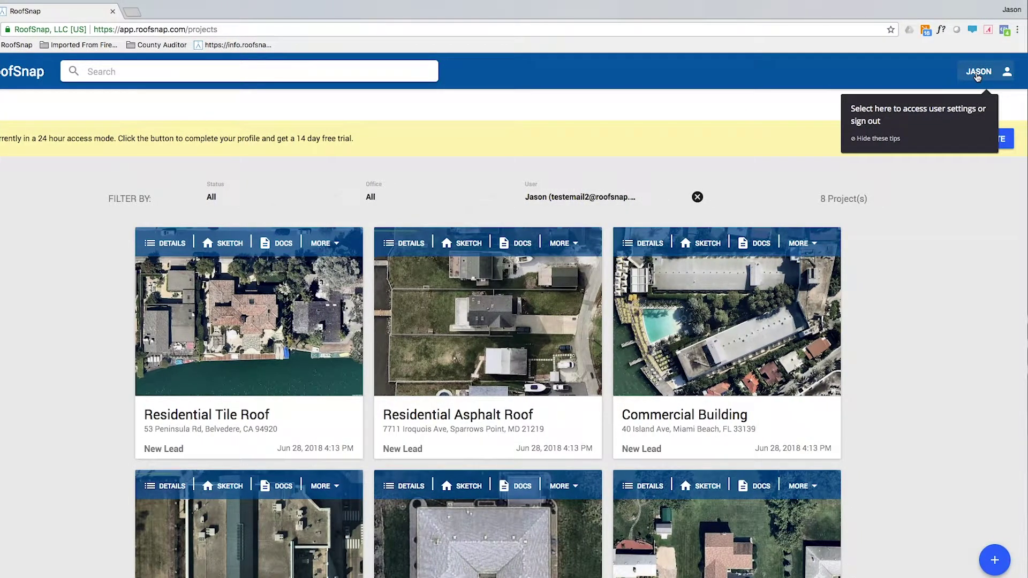
click(978, 76)
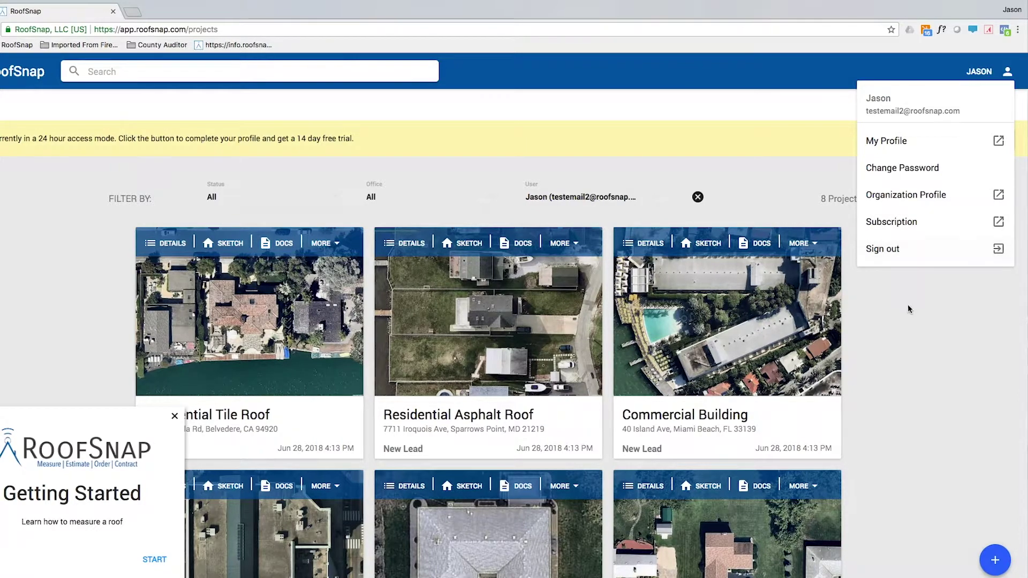
click(915, 323)
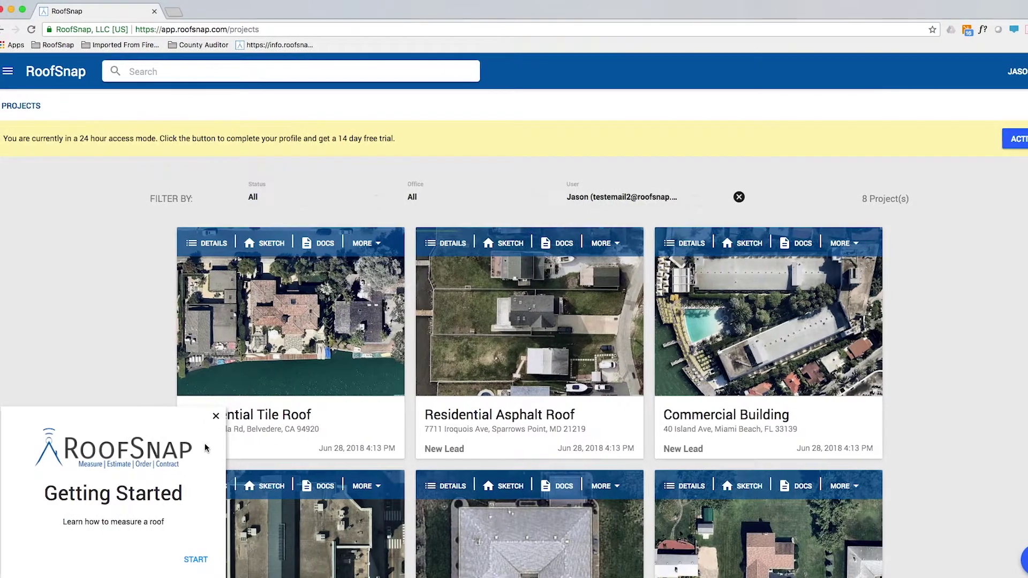
click(216, 417)
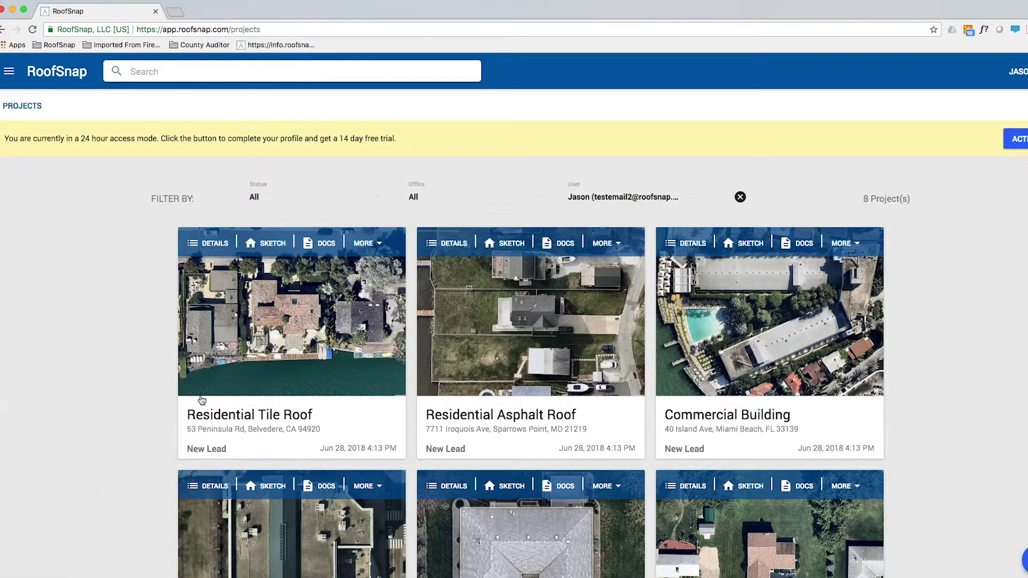
Step: Scroll down the Projects list and open the Residential Gable Roof project card
scroll(106, 332, down, 2)
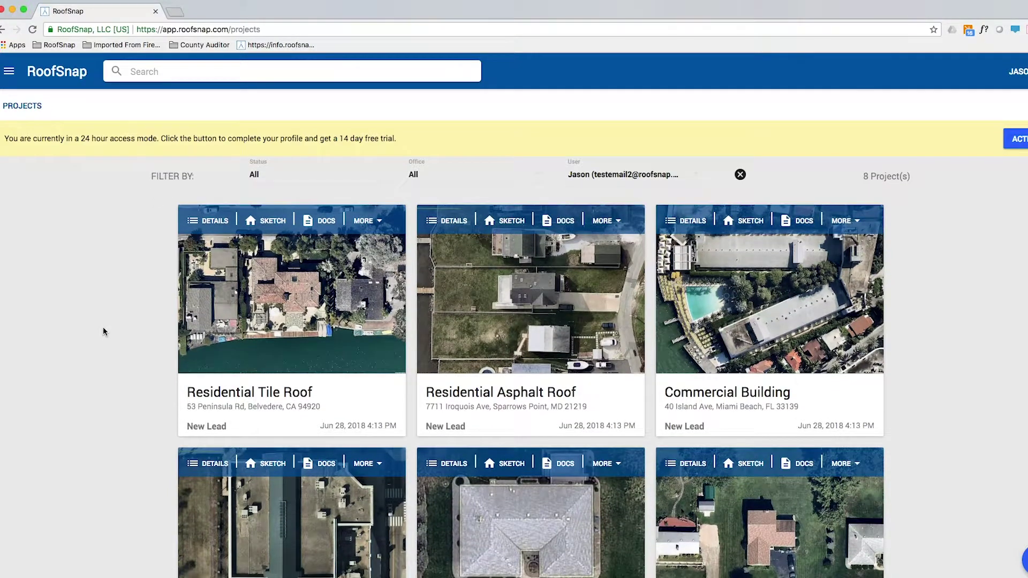
scroll(100, 336, down, 3)
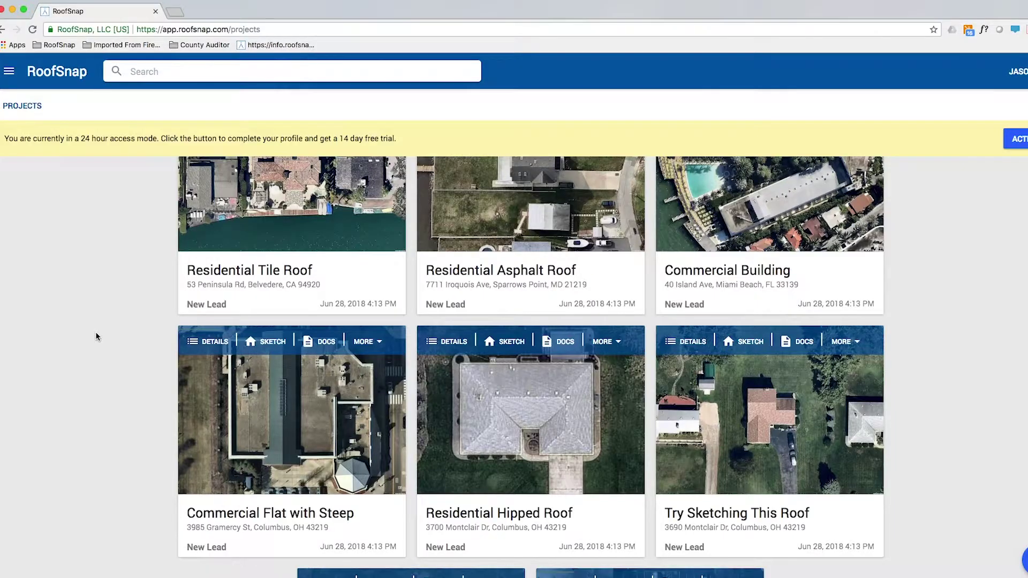
scroll(94, 334, down, 1)
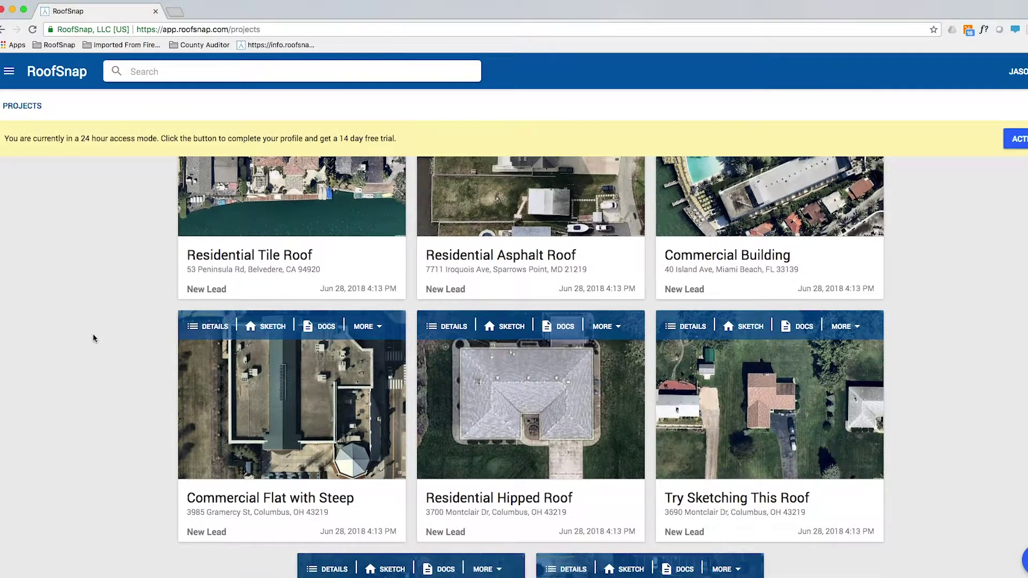
scroll(92, 336, down, 5)
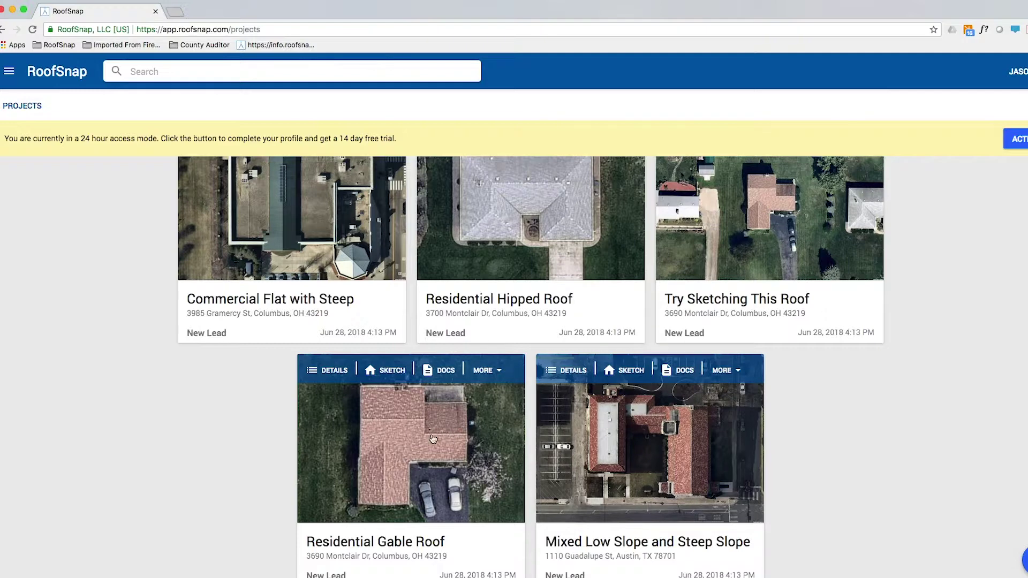
click(391, 437)
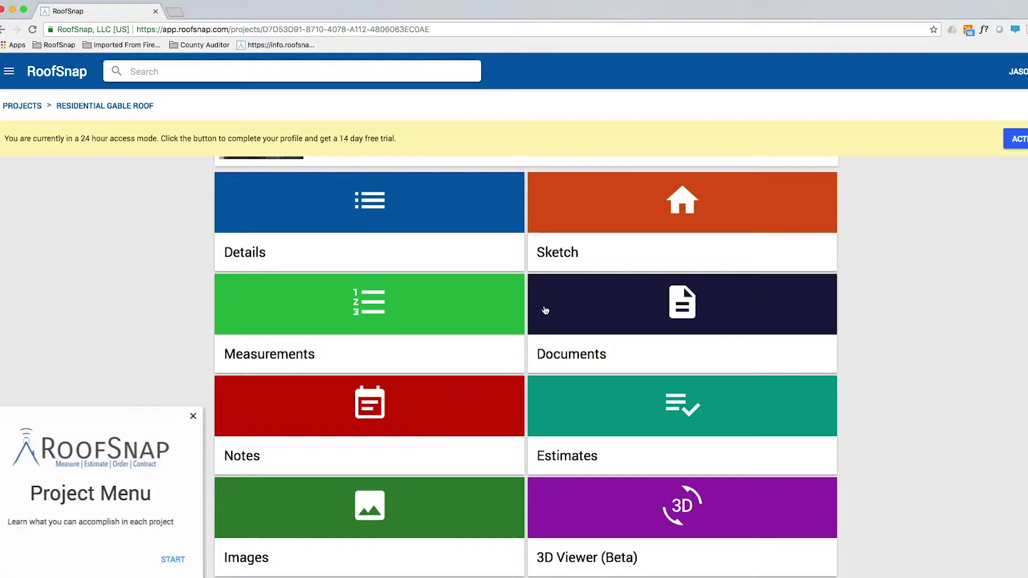
Step: Open the Sketch view of the Residential Gable Roof project
click(601, 217)
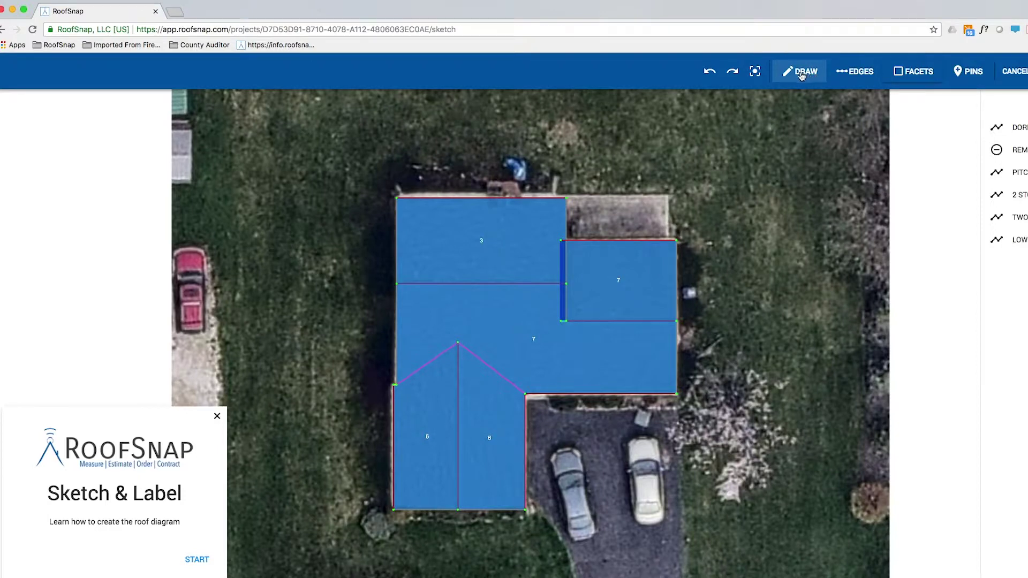
Step: Switch to drawing mode and view the gable roof's edge types and facet pitches
click(802, 75)
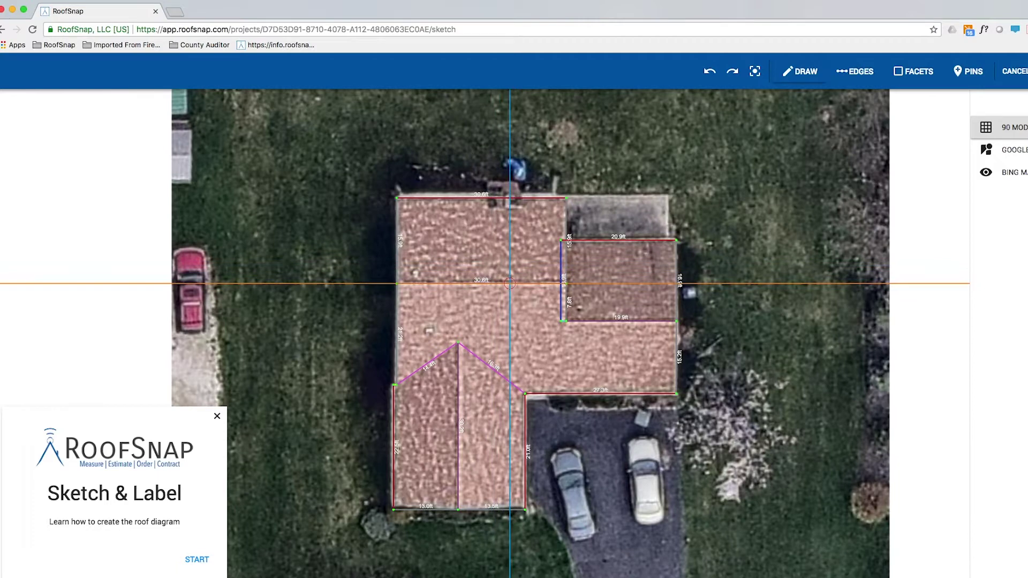
click(857, 75)
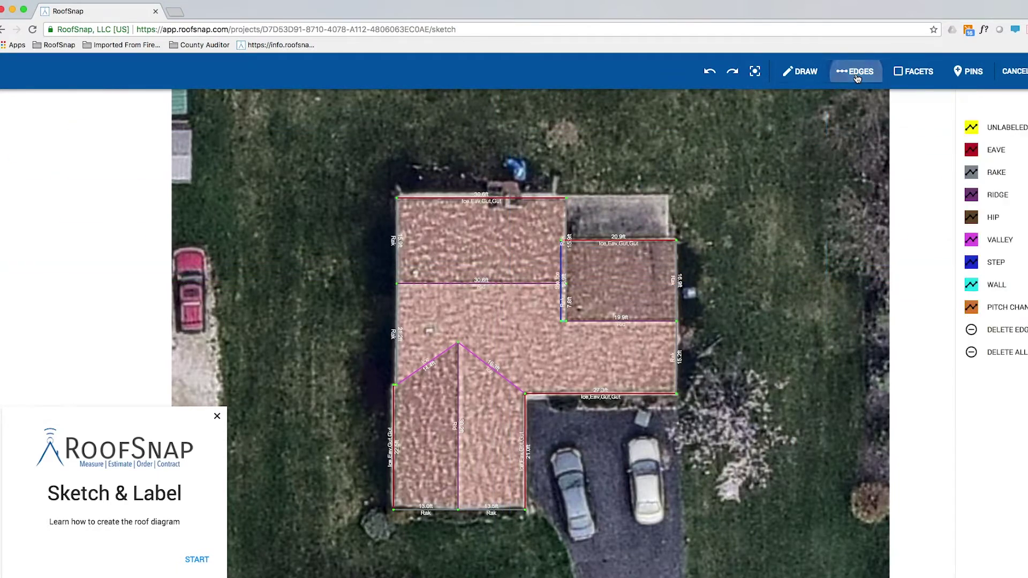
click(919, 75)
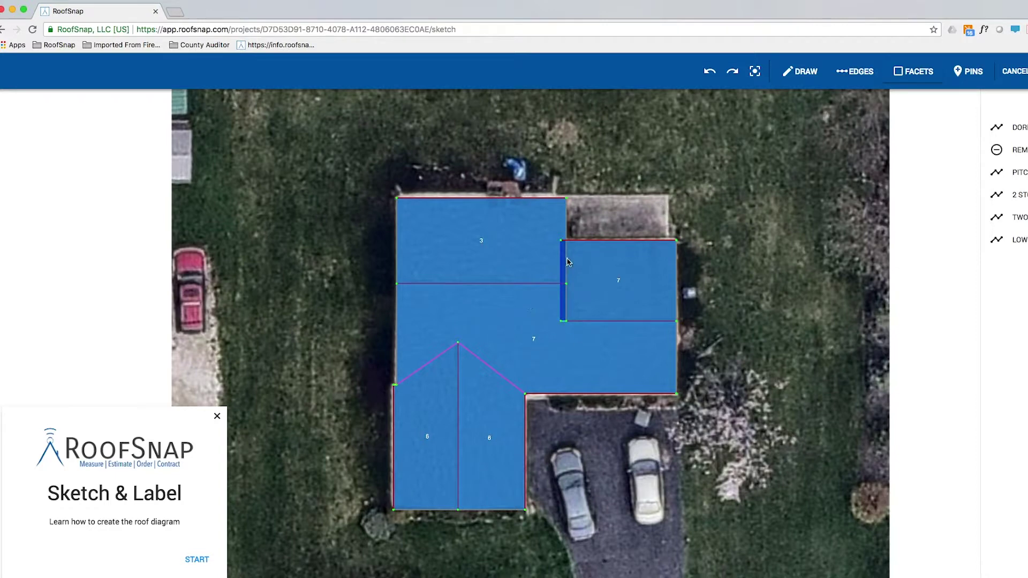
Step: Leave the sketch without saving and return to the Projects list
click(1011, 75)
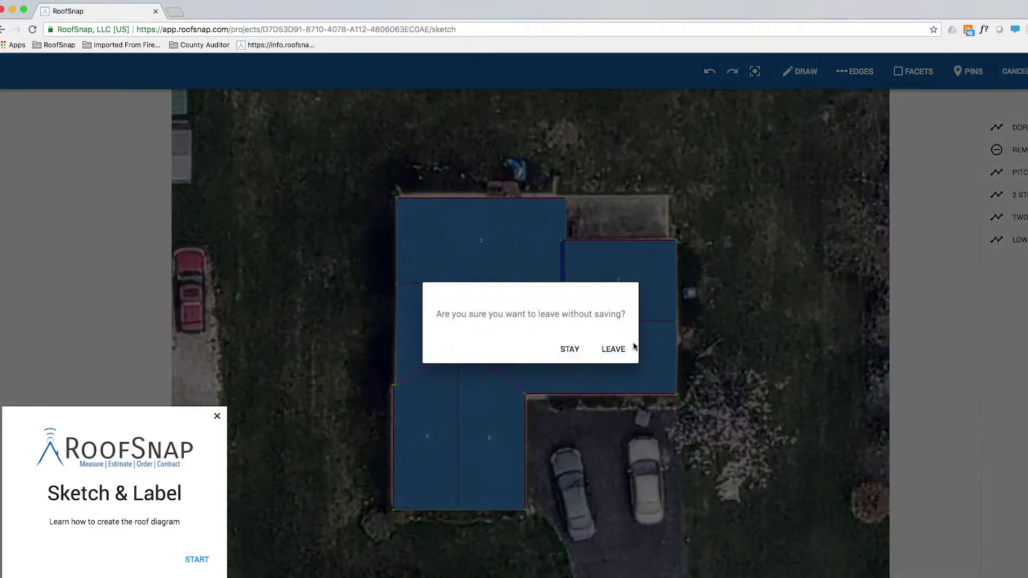
click(614, 350)
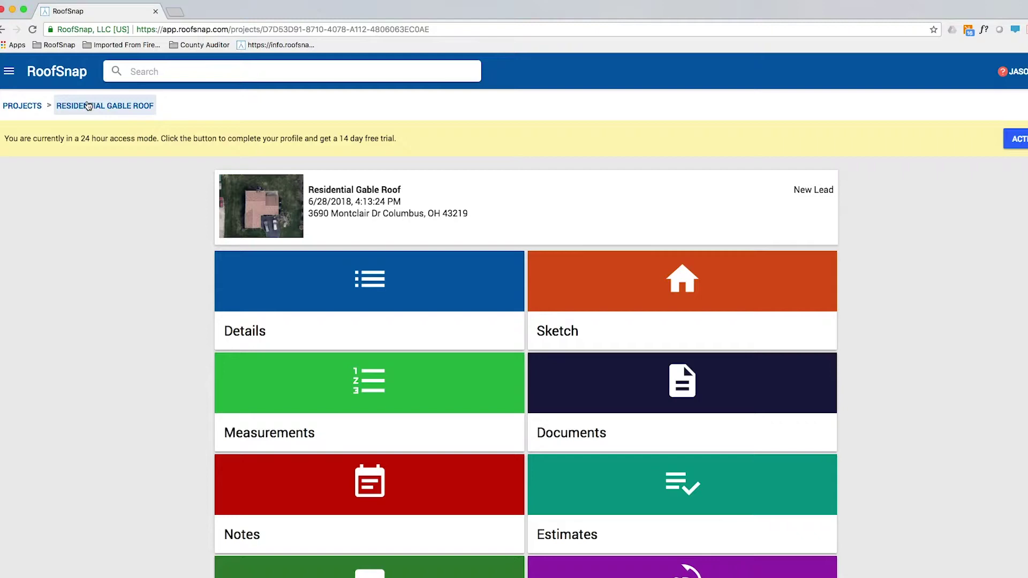
click(24, 106)
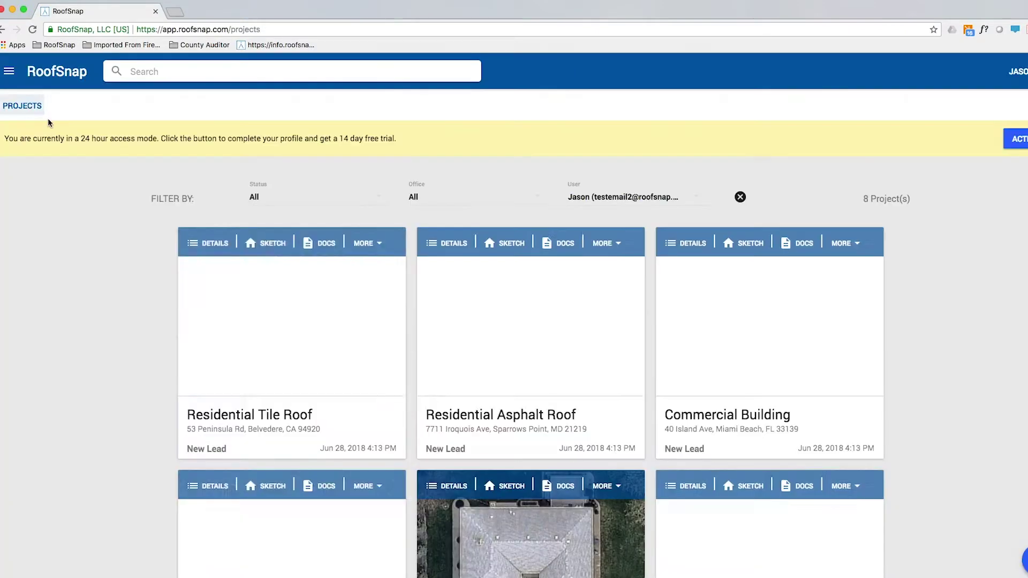
Step: Scroll to the Try Sketching This Roof project and open its Sketch
scroll(372, 308, down, 3)
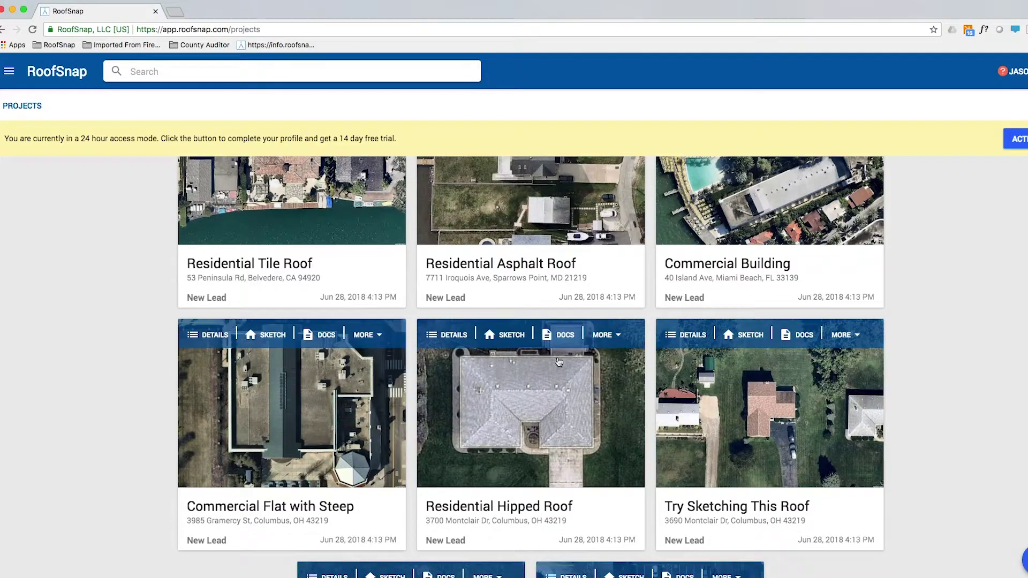
click(783, 395)
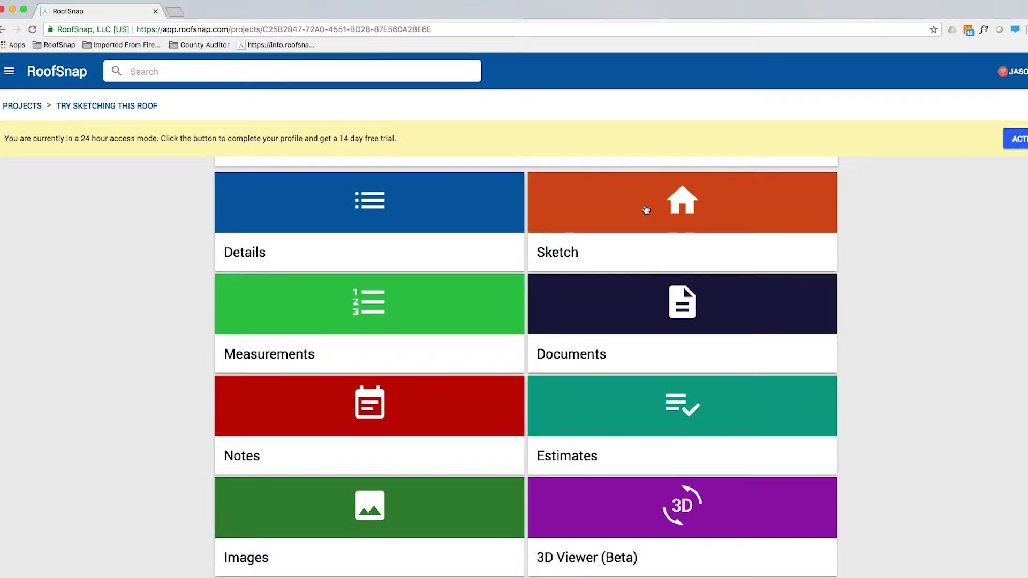
click(646, 210)
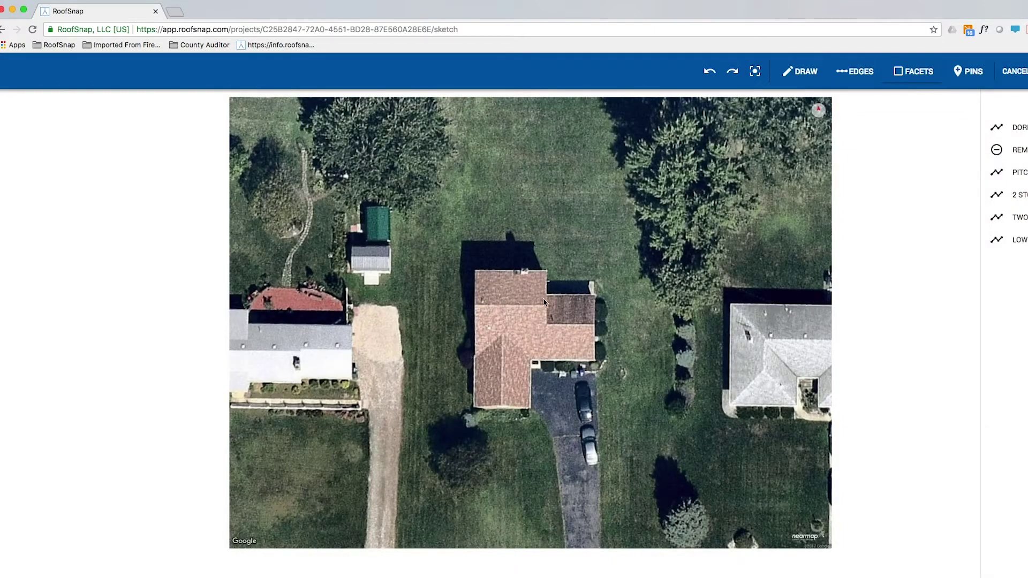
Step: Enter drawing mode and place the first corner point of the roof outline
click(810, 81)
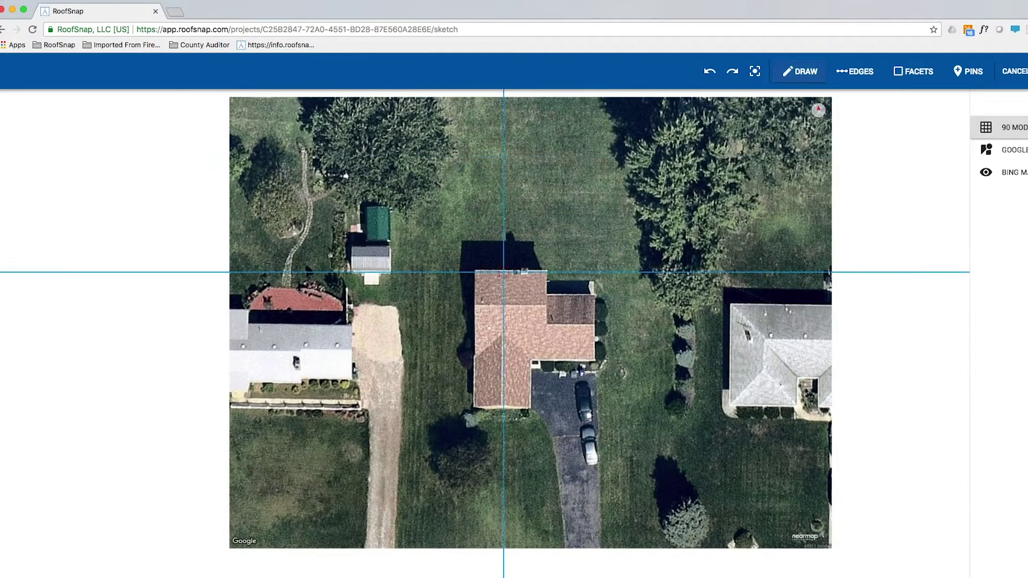
click(488, 280)
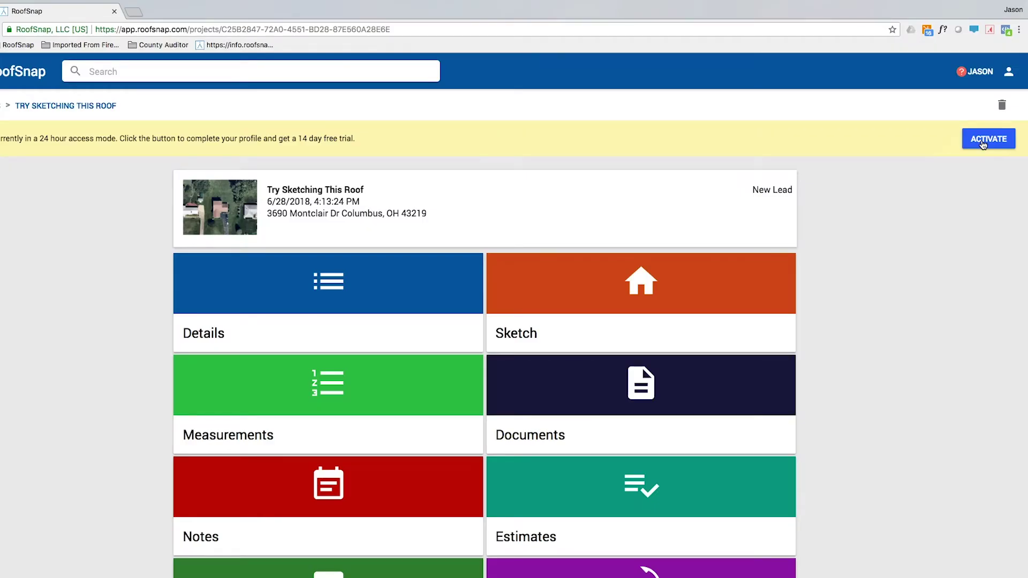
Step: Start trial activation and review the Step 1 Account Information form, prefilled with first name and United States
click(988, 139)
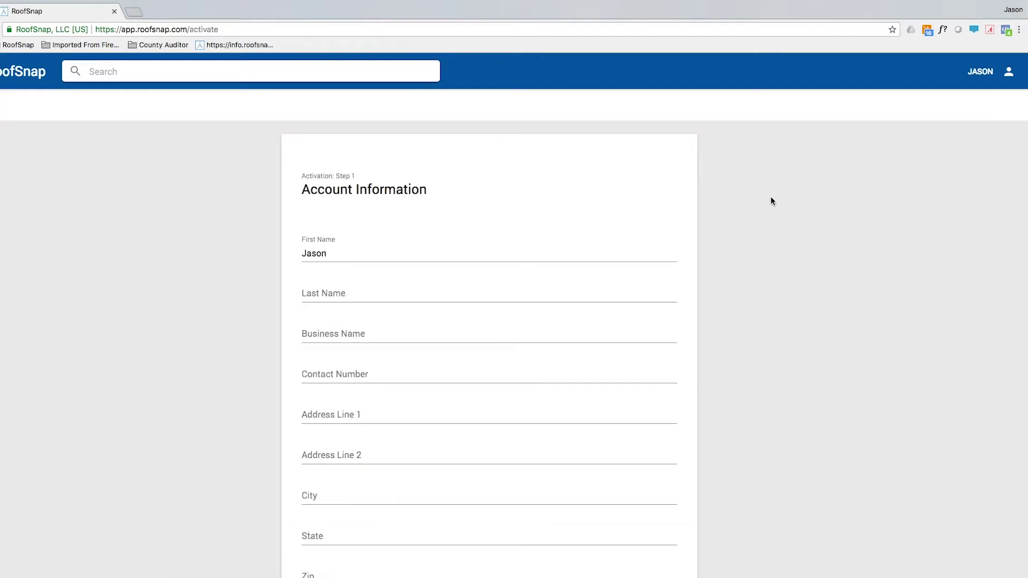
scroll(456, 246, down, 1)
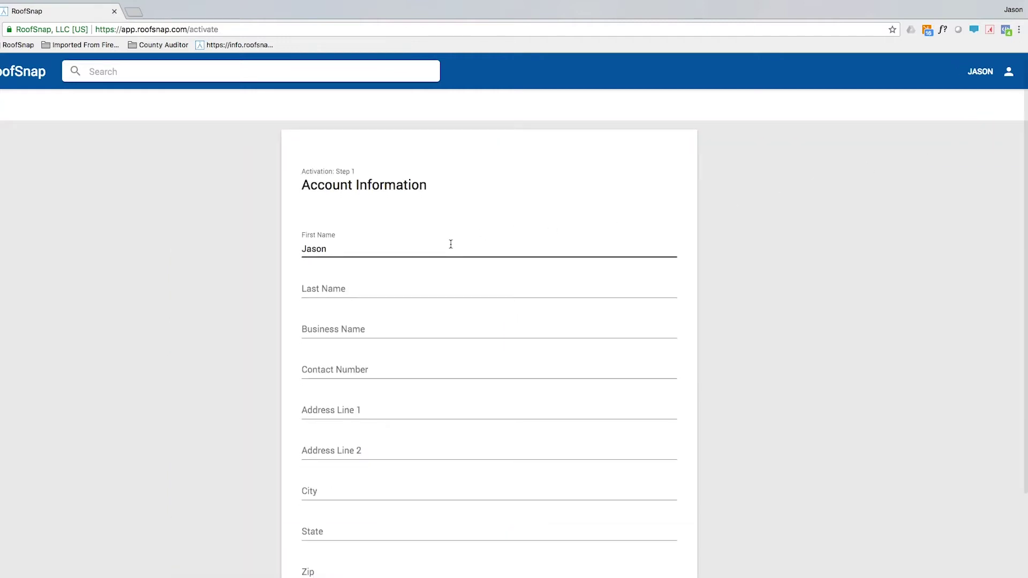
scroll(231, 294, down, 3)
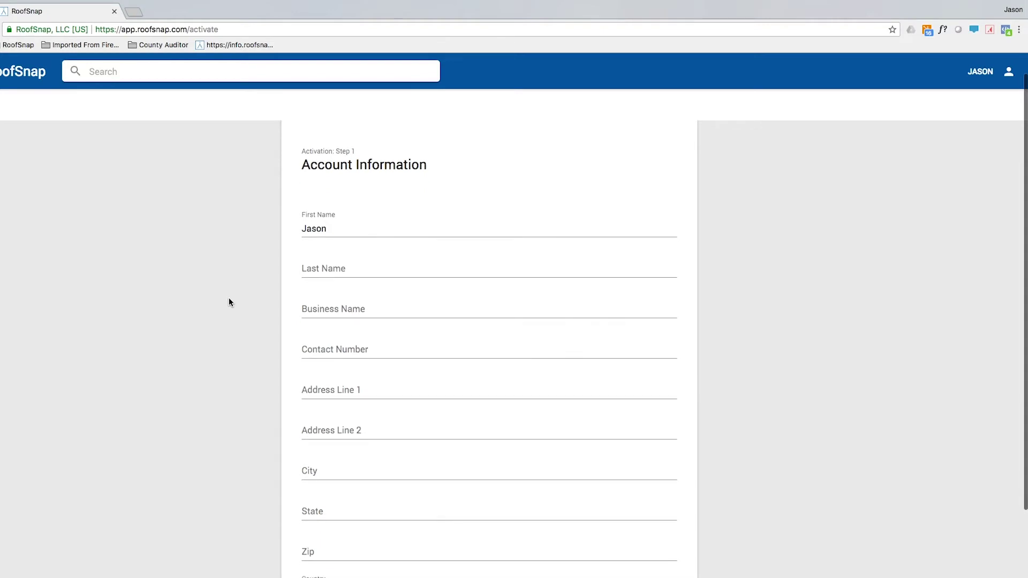
scroll(231, 319, down, 2)
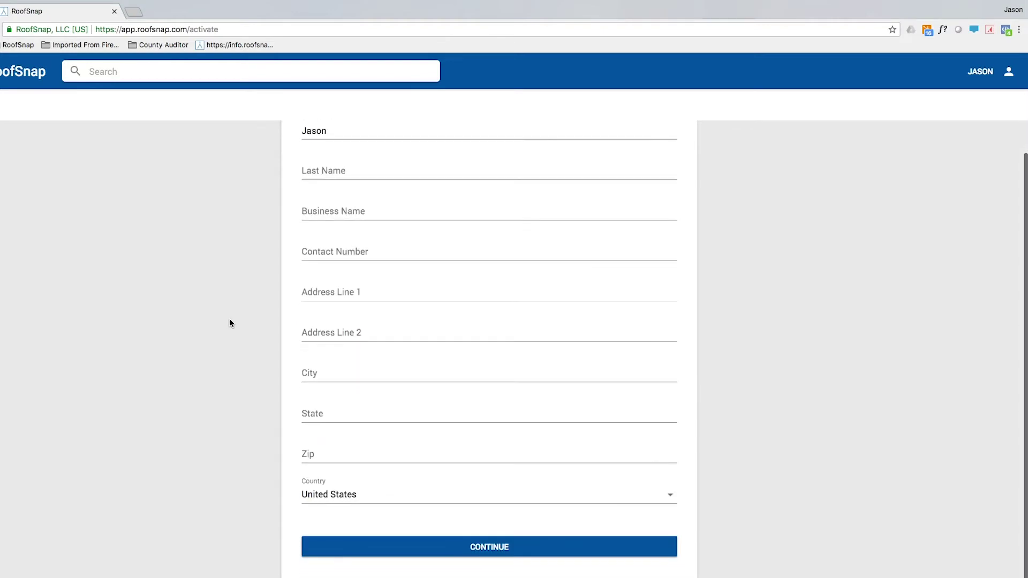